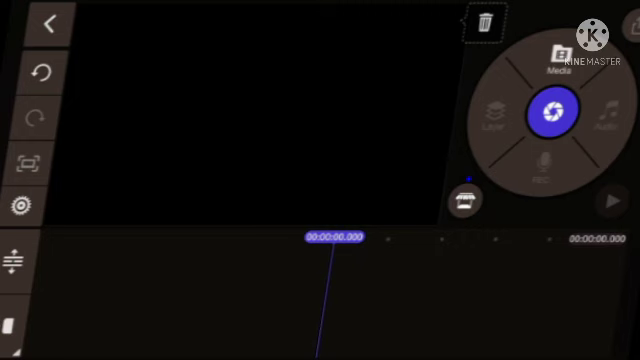
- Open the media library's All video album to browse every clip
left_click(560, 58)
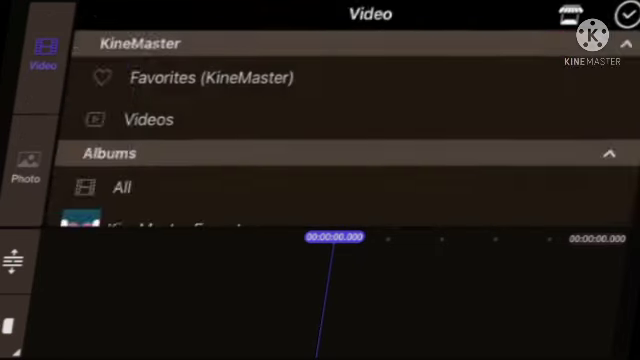
left_click(120, 187)
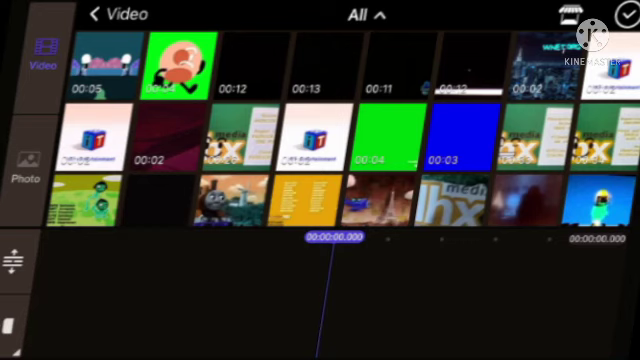
- Add the HiT Entertainment logo clip at the timeline start and open its clip options
left_click(96, 137)
left_click(628, 14)
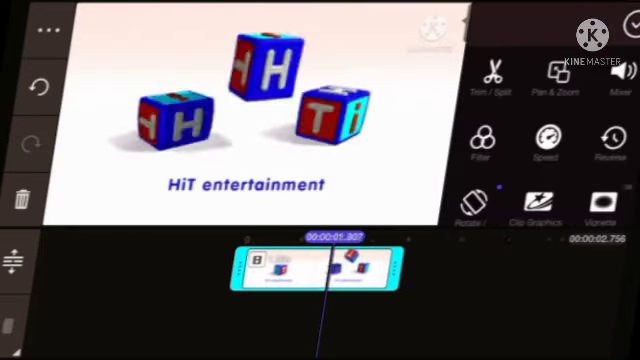
left_click_drag(320, 270, 405, 270)
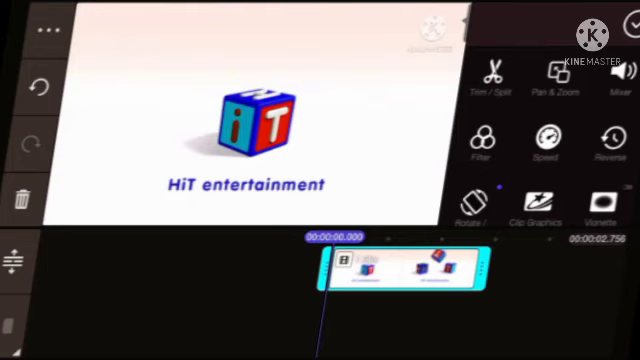
left_click(482, 143)
left_click(445, 108)
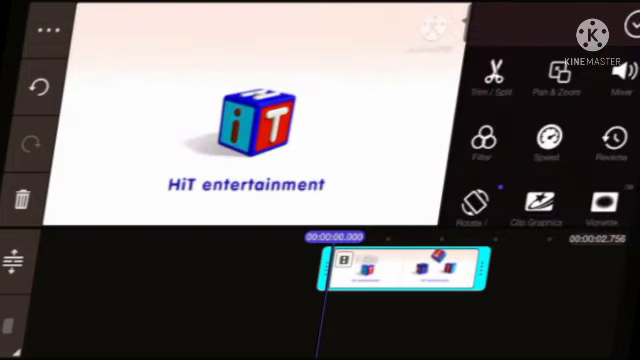
scroll(545, 140, "down", 2)
- Set the logo clip's hue to -50 in Adjustment
left_click(550, 125)
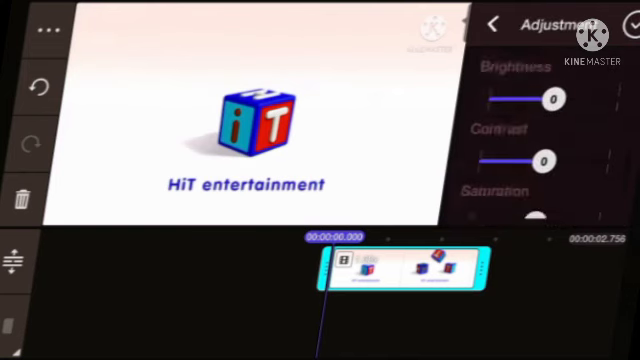
scroll(550, 130, "down", 3)
scroll(550, 130, "down", 3)
scroll(550, 130, "down", 2)
scroll(550, 130, "down", 1)
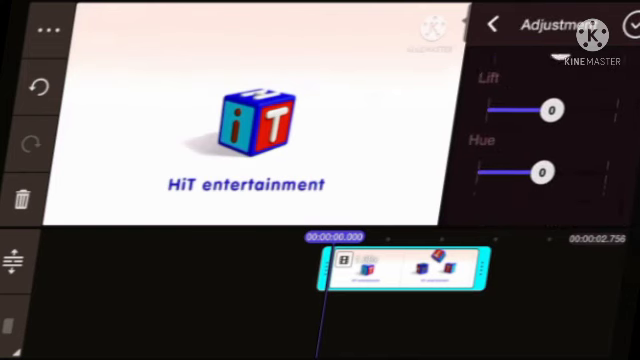
left_click_drag(550, 200, 521, 200)
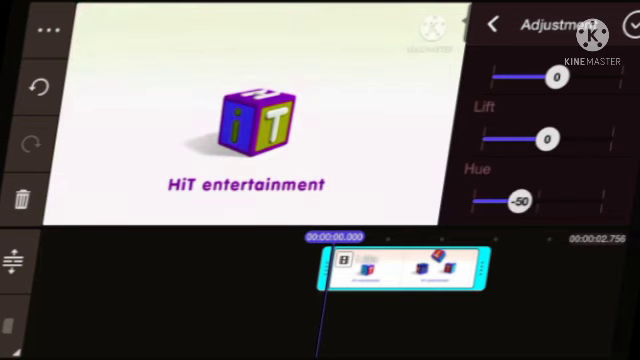
left_click(492, 24)
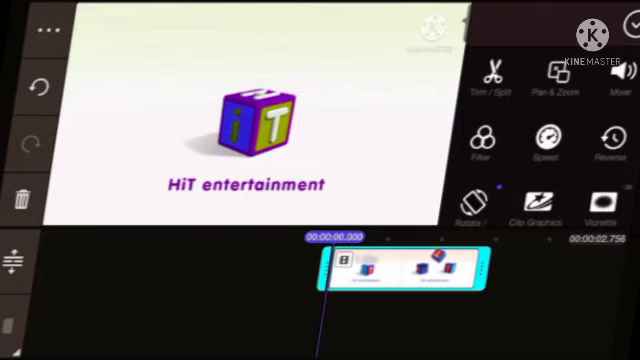
- Lower the clip's audio pitch to -1 in the Mixer
left_click(621, 75)
left_click(540, 207)
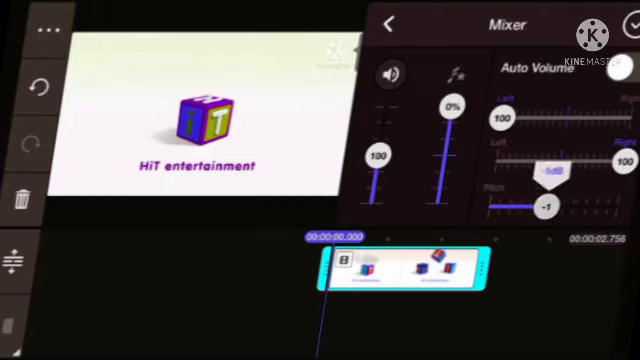
left_click(388, 24)
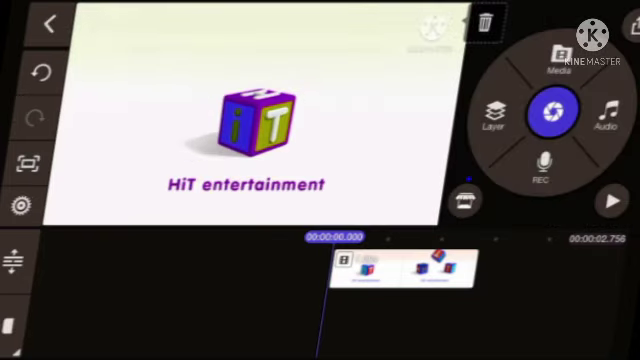
- Play the purple-and-green HiT logo clip through to its end
left_click(611, 201)
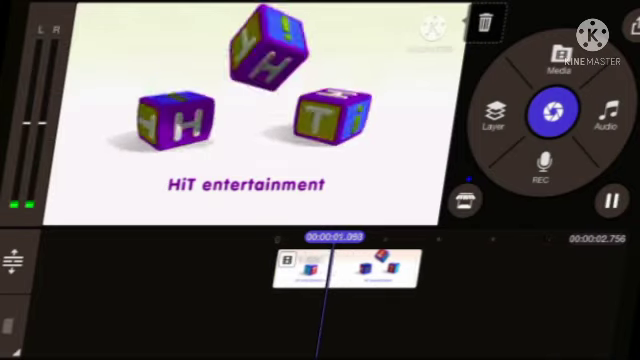